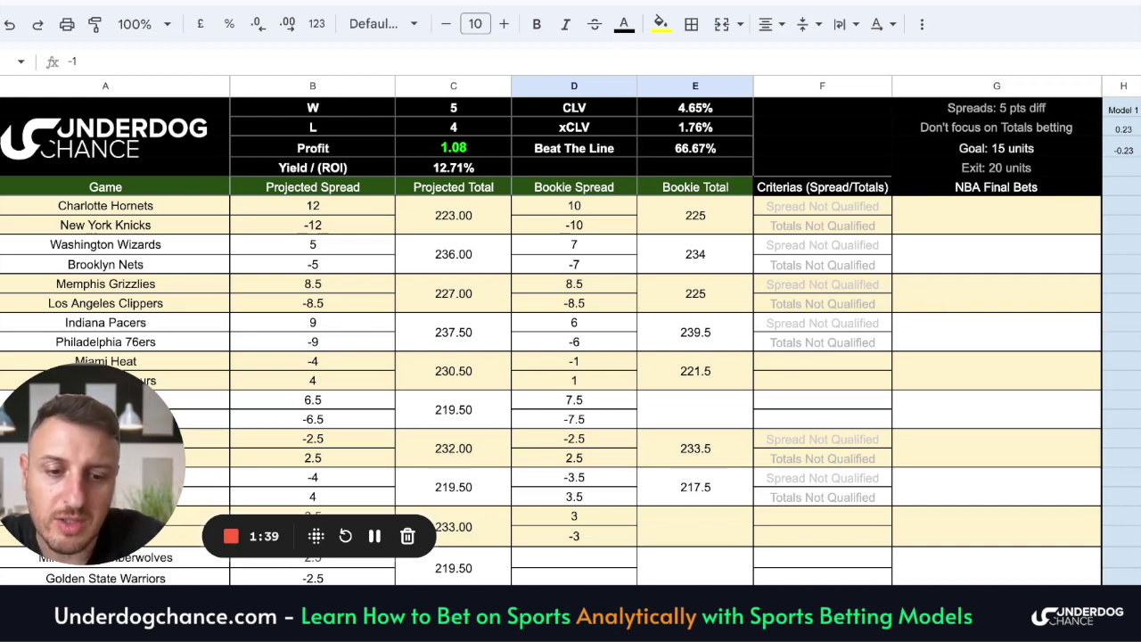
# Step: On the player statistics sheet, clear the values in column AG from Jalen Wilson's row to the end of the list
pyautogui.hotkey('ctrl', 'pagedown')
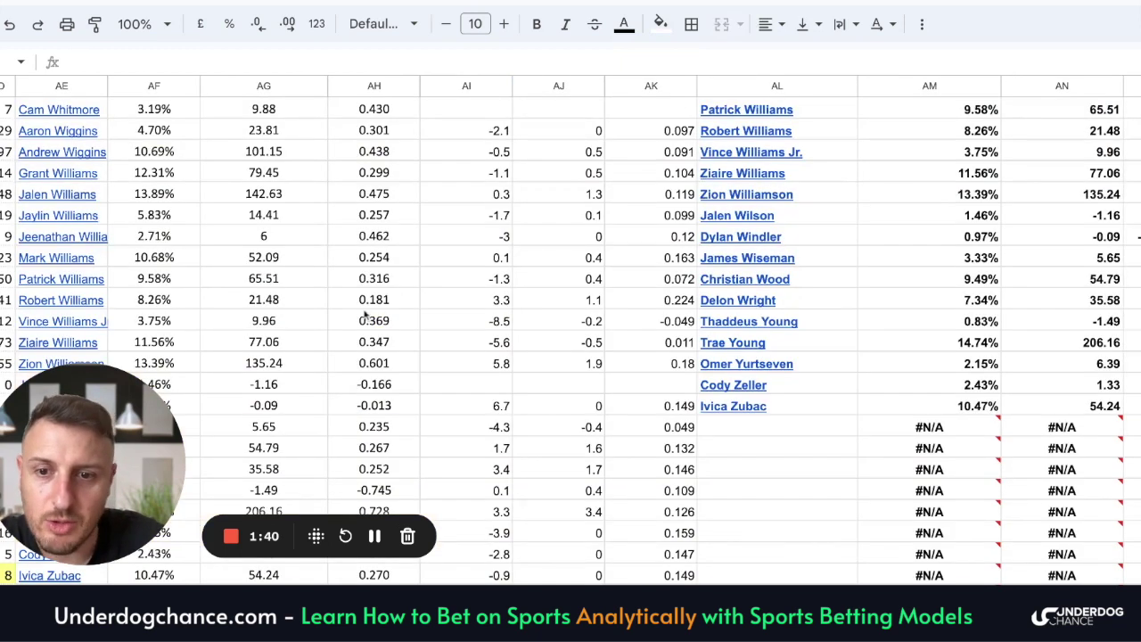
pyautogui.scroll(-1, 381, 303)
pyautogui.scroll(-3, 381, 303)
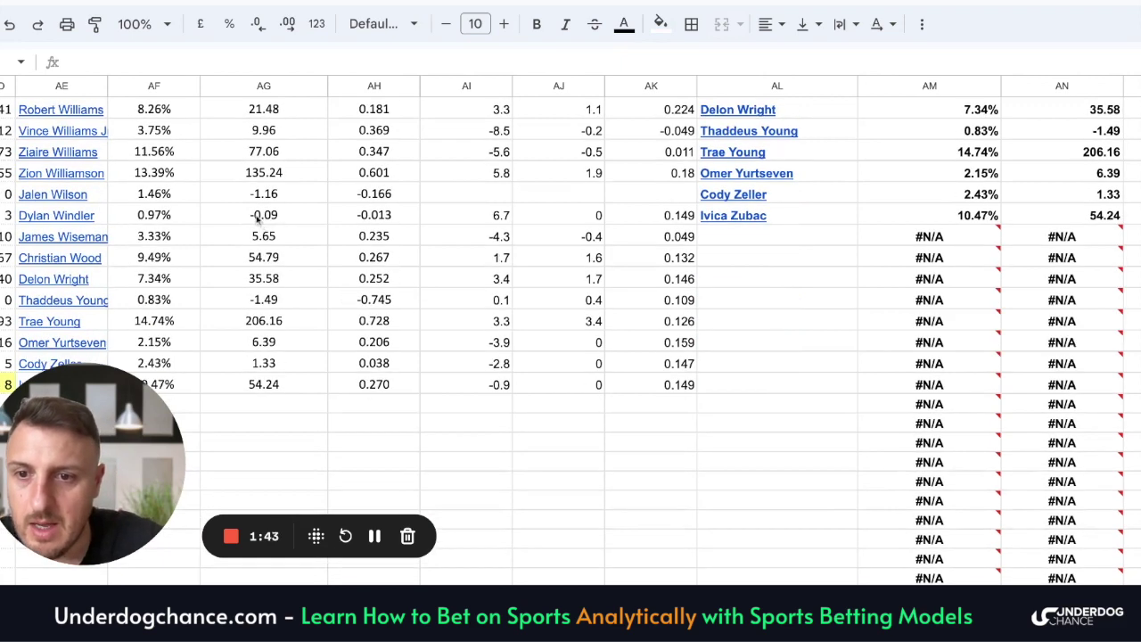
pyautogui.moveTo(265, 196); pyautogui.dragTo(300, 425)
pyautogui.press('Delete')
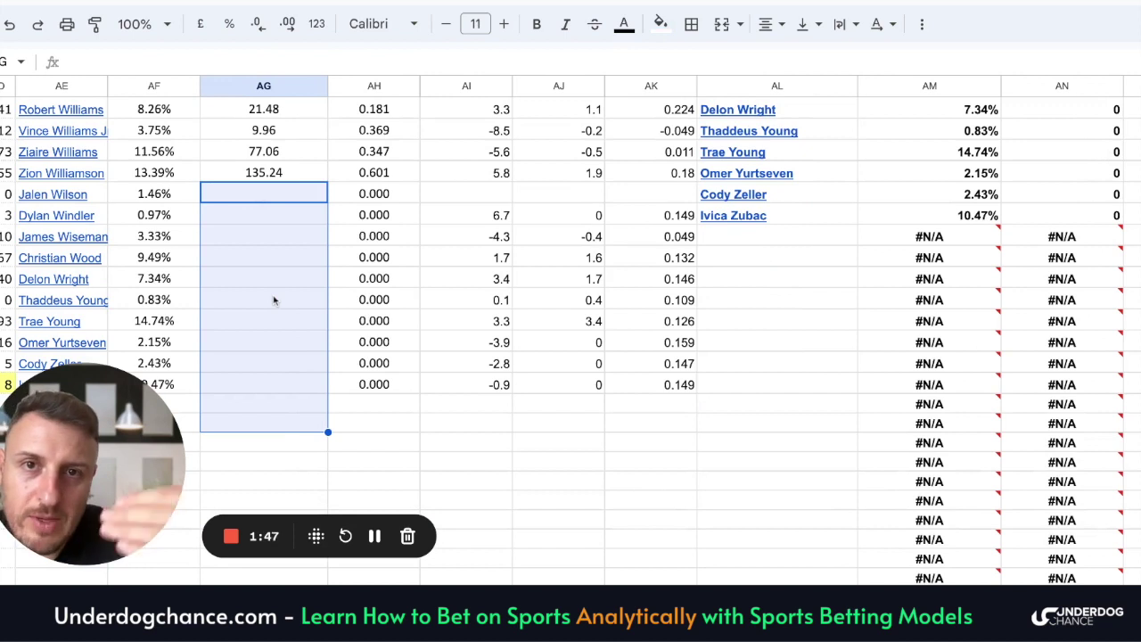
# Step: Fill column AG down from Zion Williamson's row through the cleared rows to the last listed player
pyautogui.click(295, 174)
pyautogui.moveTo(328, 181); pyautogui.dragTo(328, 390)
pyautogui.click(308, 425)
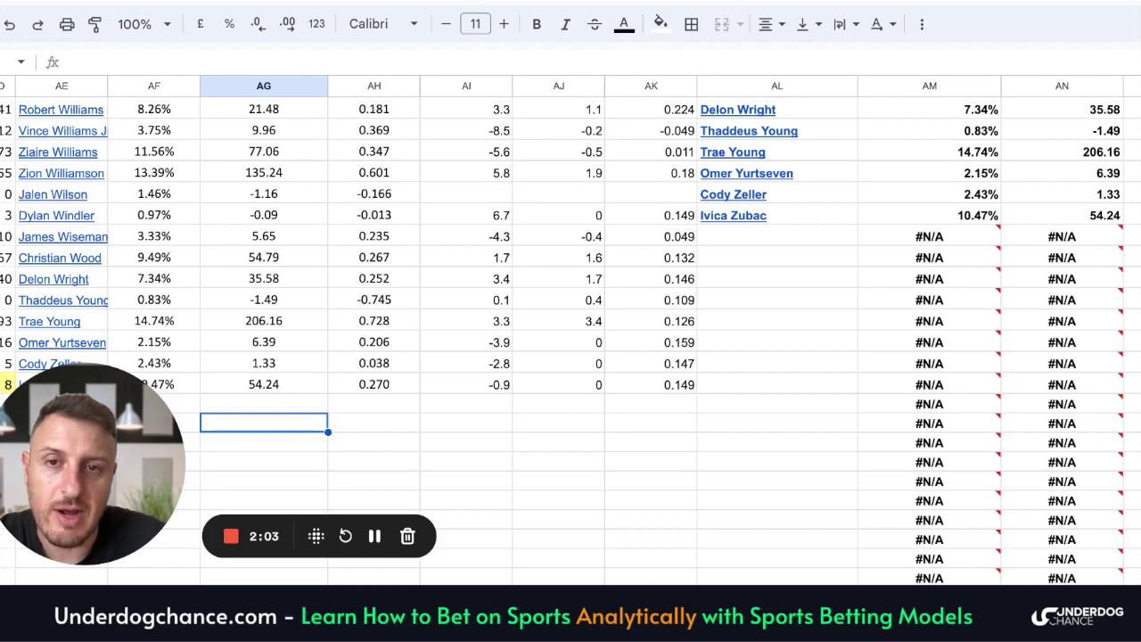
# Step: Return to the game projections sheet and set the first team of the single-game calculator to Los Angeles Lakers
pyautogui.hotkey('ctrl', 'shift', 'pageup')
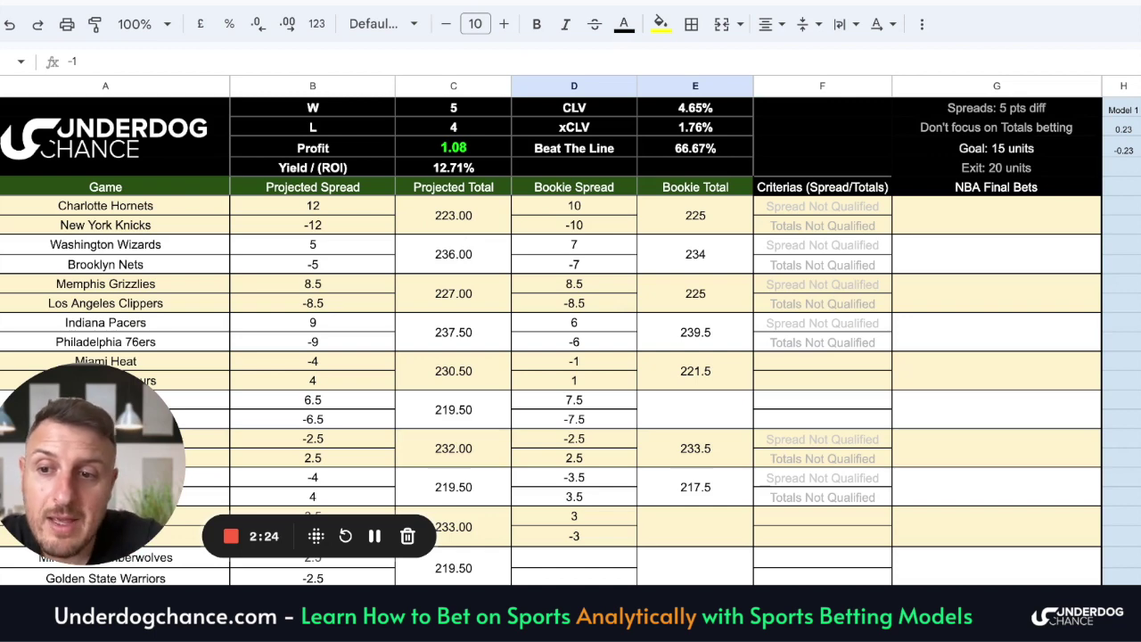
pyautogui.scroll(-1, 626, 269)
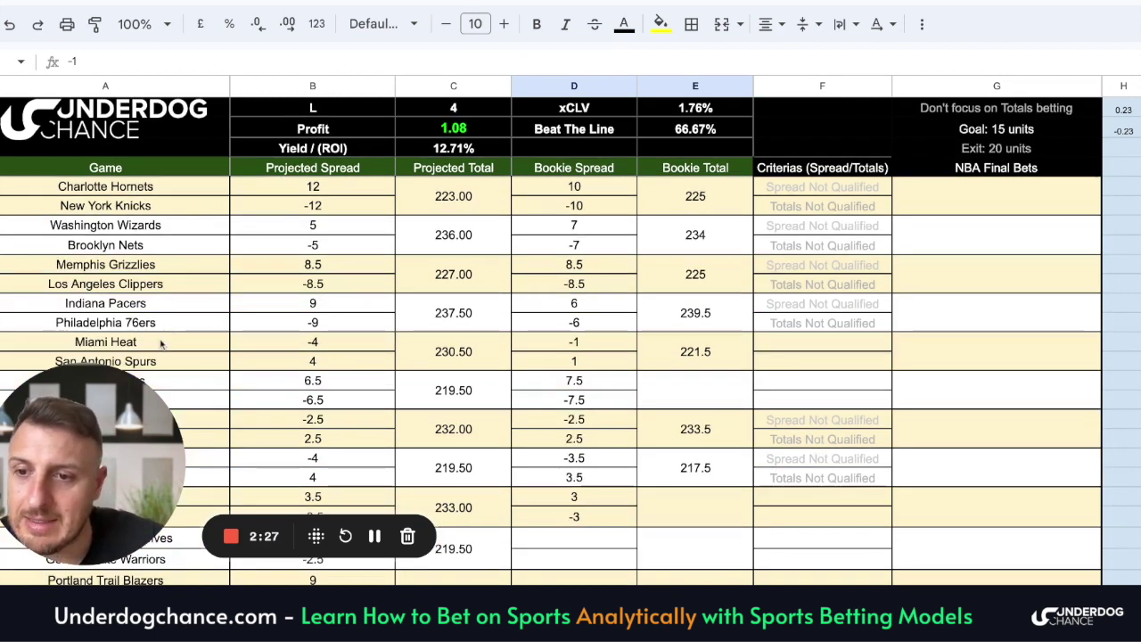
pyautogui.scroll(-1, 163, 344)
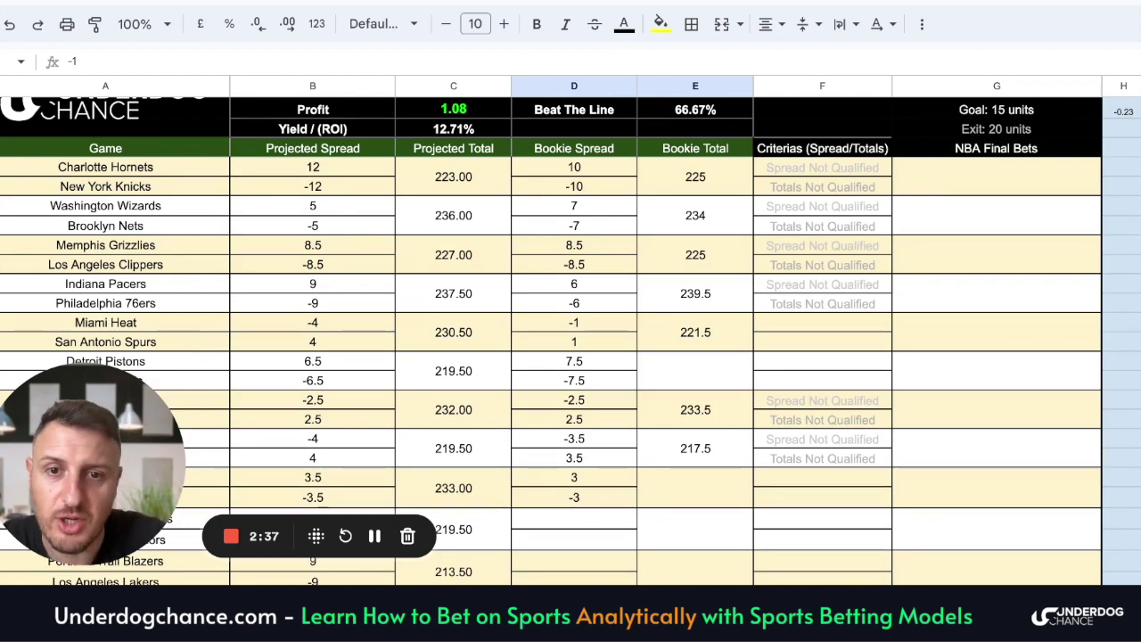
pyautogui.scroll(2, 314, 264)
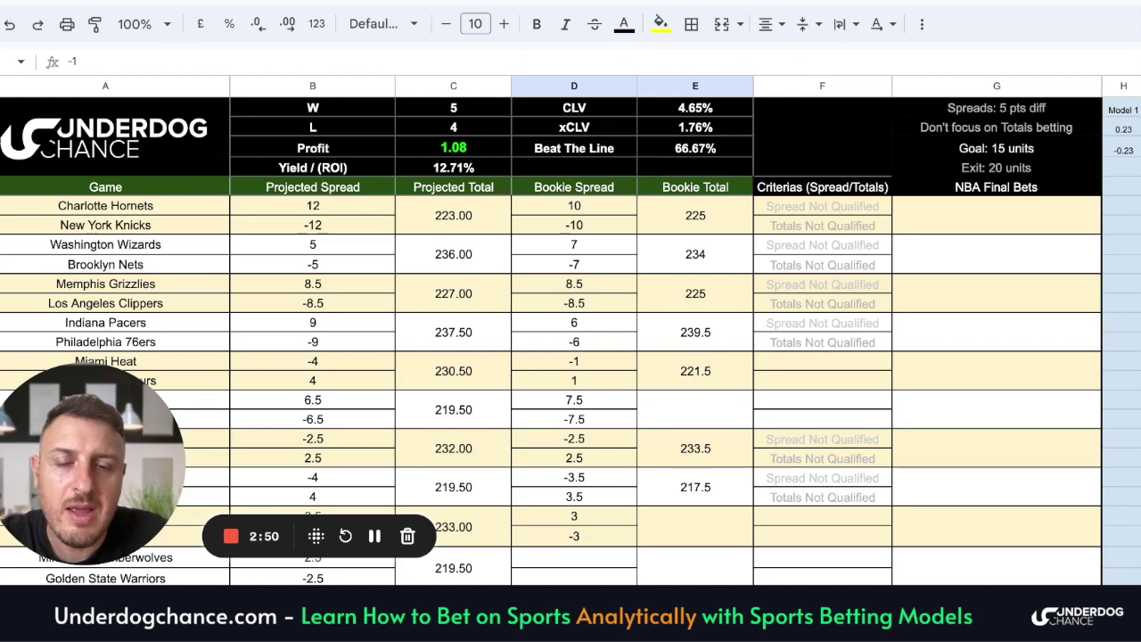
pyautogui.scroll(3, 158, 145)
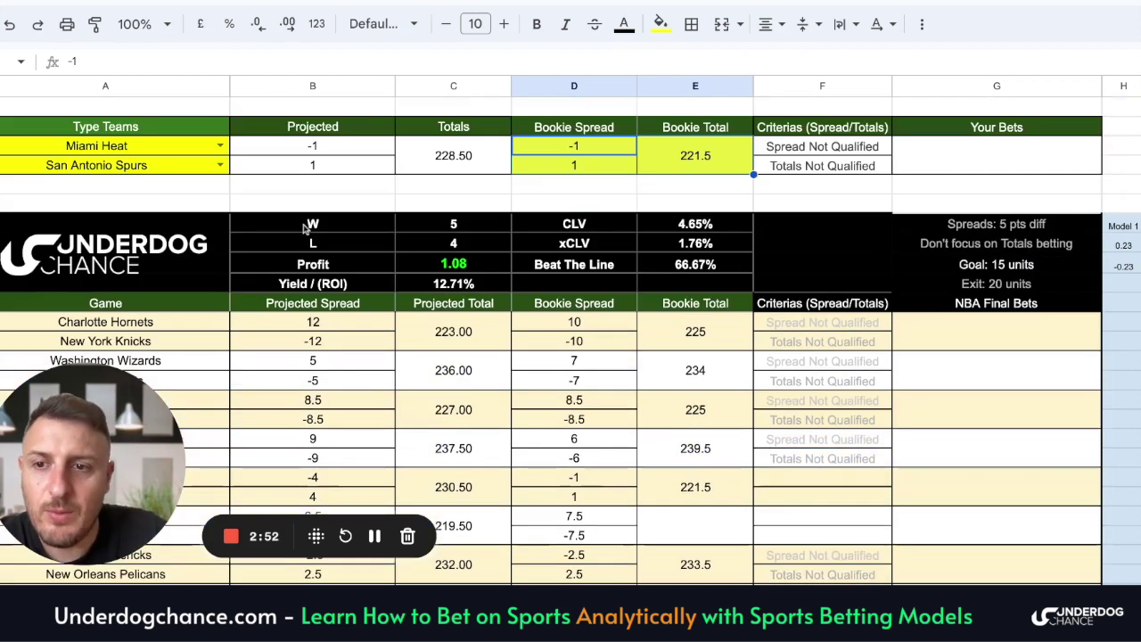
pyautogui.click(156, 146)
pyautogui.write('lak')
pyautogui.press('Return')
# Step: Set the second team of the calculator to Golden State Warriors, and undo both team changes
pyautogui.write('gsdl')
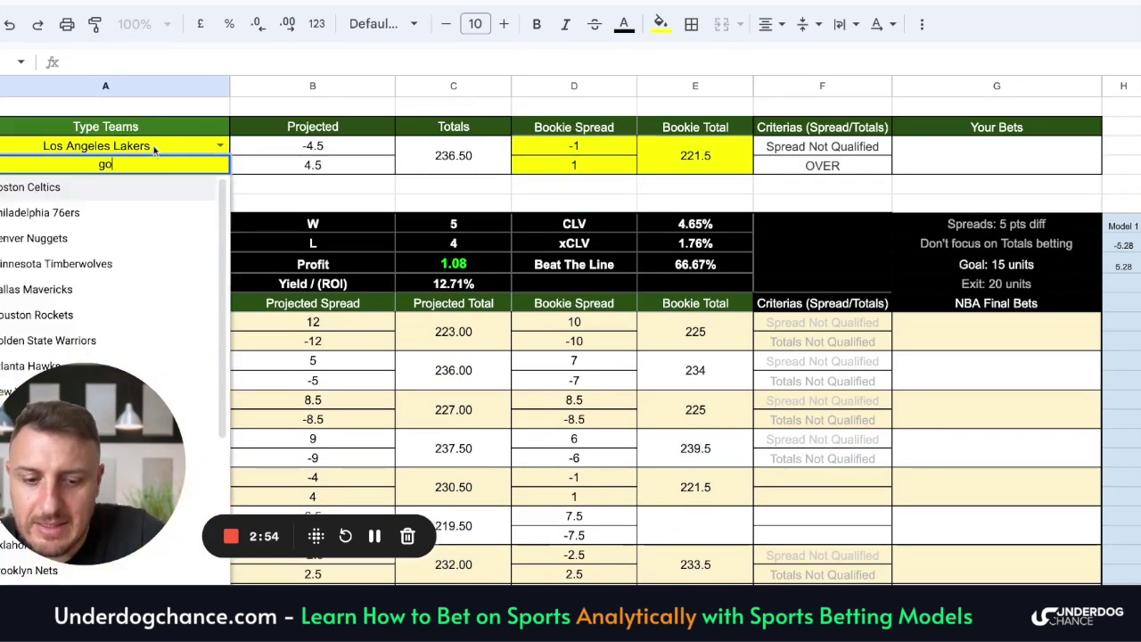
pyautogui.press('Return')
pyautogui.press('Return')
pyautogui.click(105, 165)
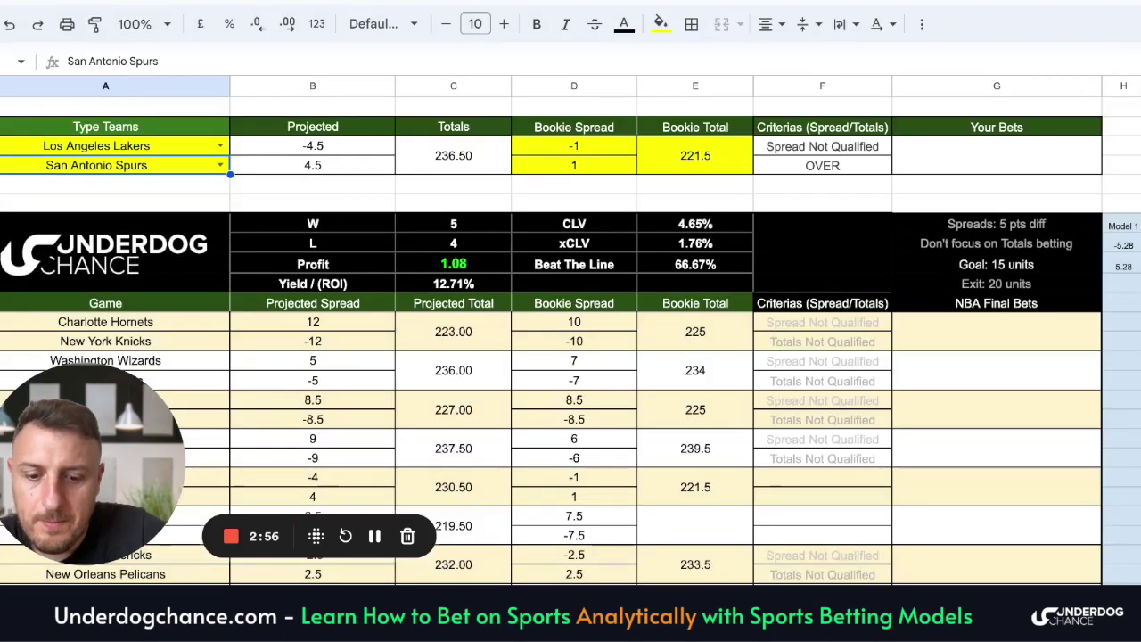
pyautogui.write('gol')
pyautogui.press('Return')
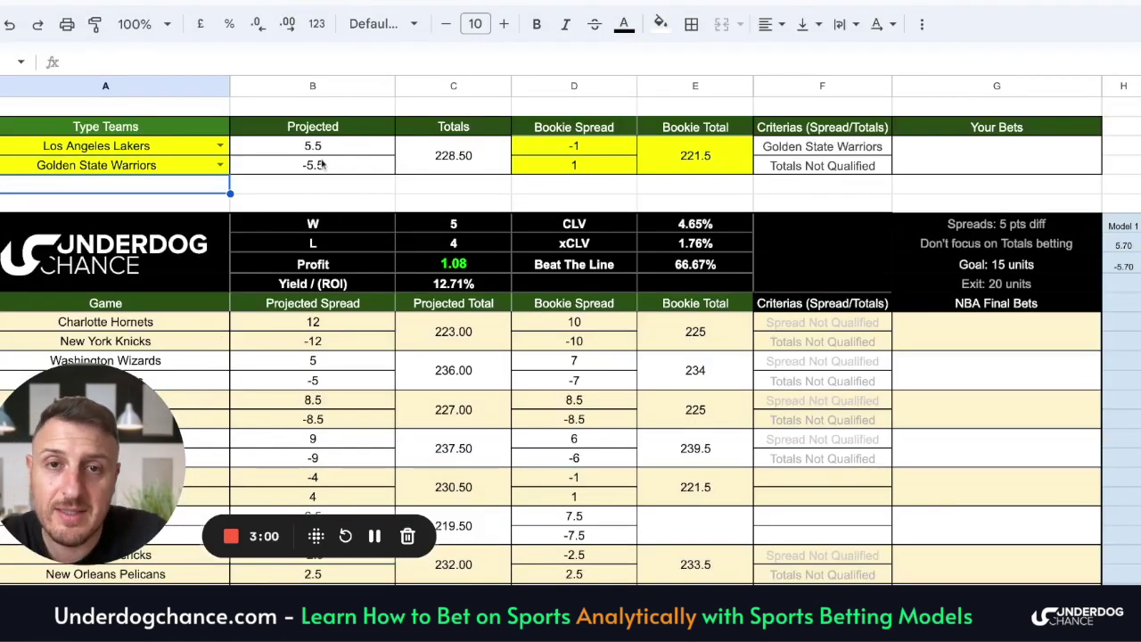
pyautogui.hotkey('ctrl', 'z')
pyautogui.hotkey('ctrl', 'z')
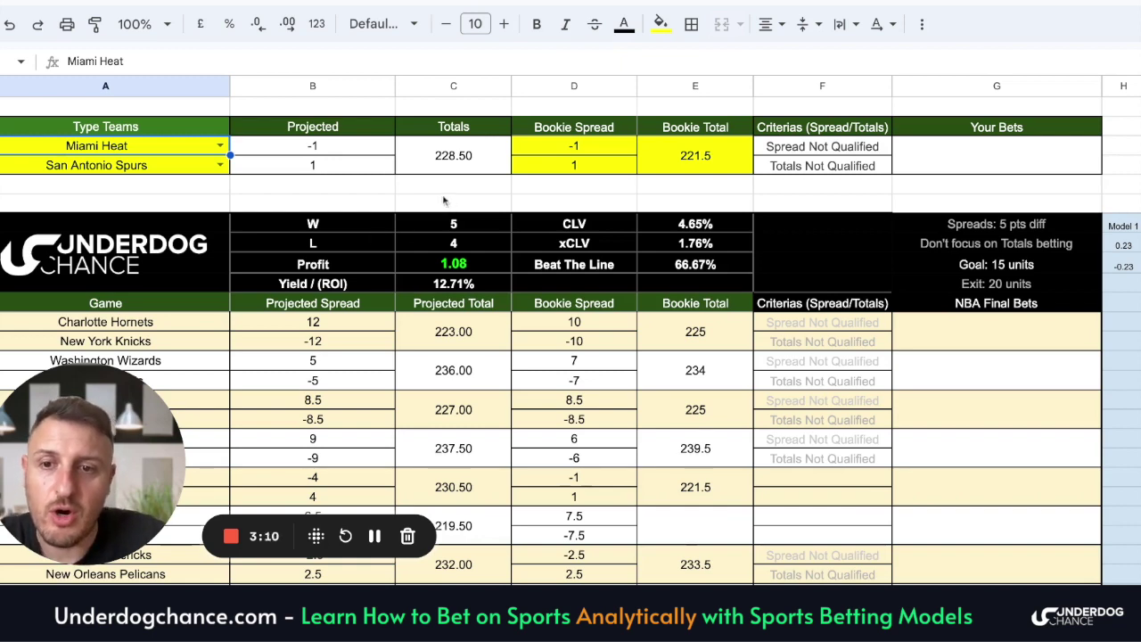
# Step: Examine the projected and bookie spreads and totals for all listed games, including those without bookie lines
pyautogui.scroll(-2, 446, 205)
pyautogui.scroll(-1, 427, 188)
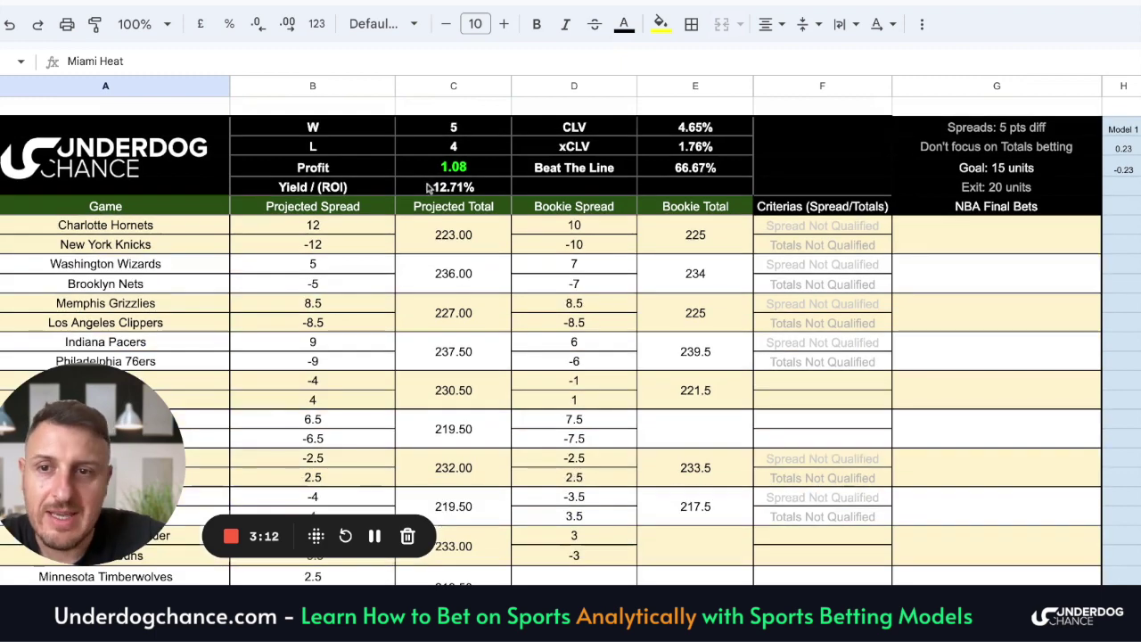
pyautogui.scroll(-1, 428, 188)
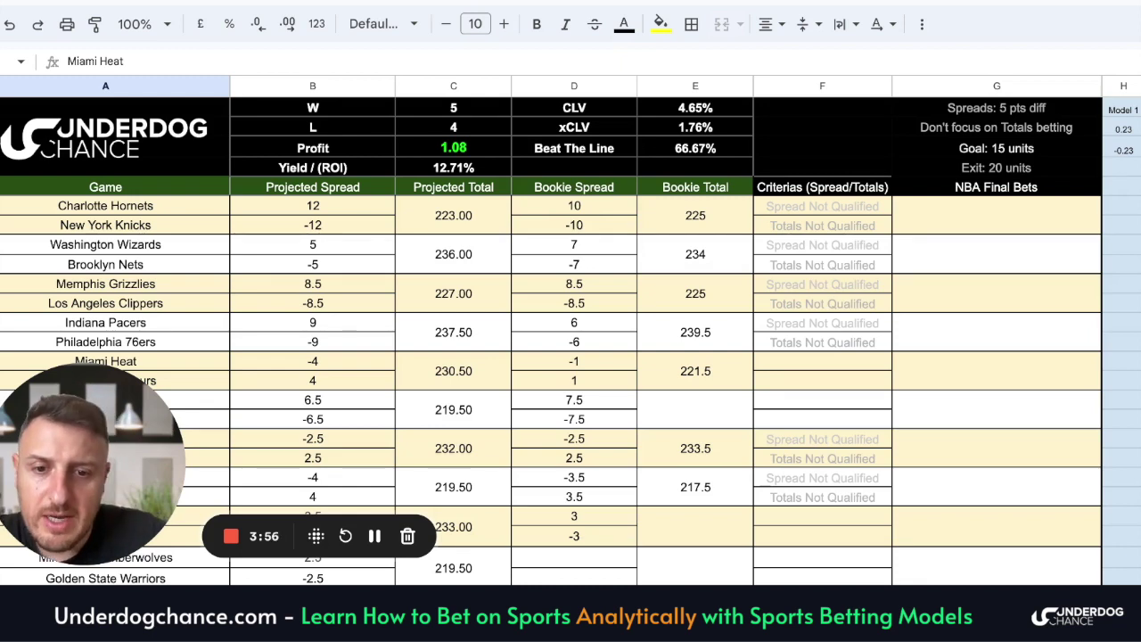
pyautogui.scroll(-5, 526, 242)
pyautogui.scroll(2, 526, 242)
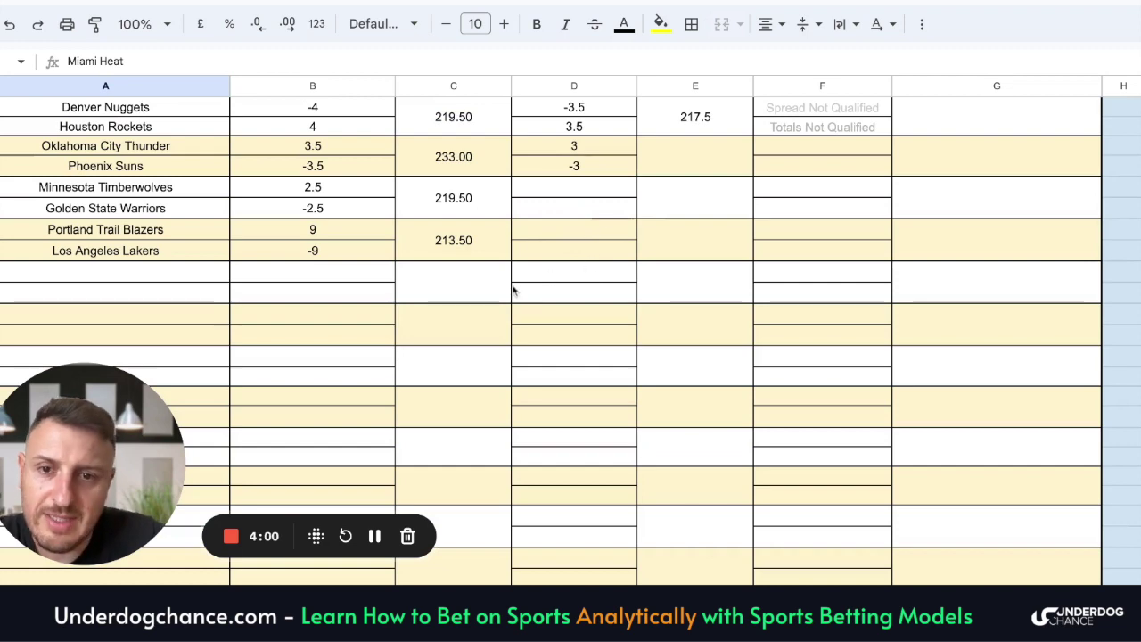
pyautogui.scroll(3, 513, 289)
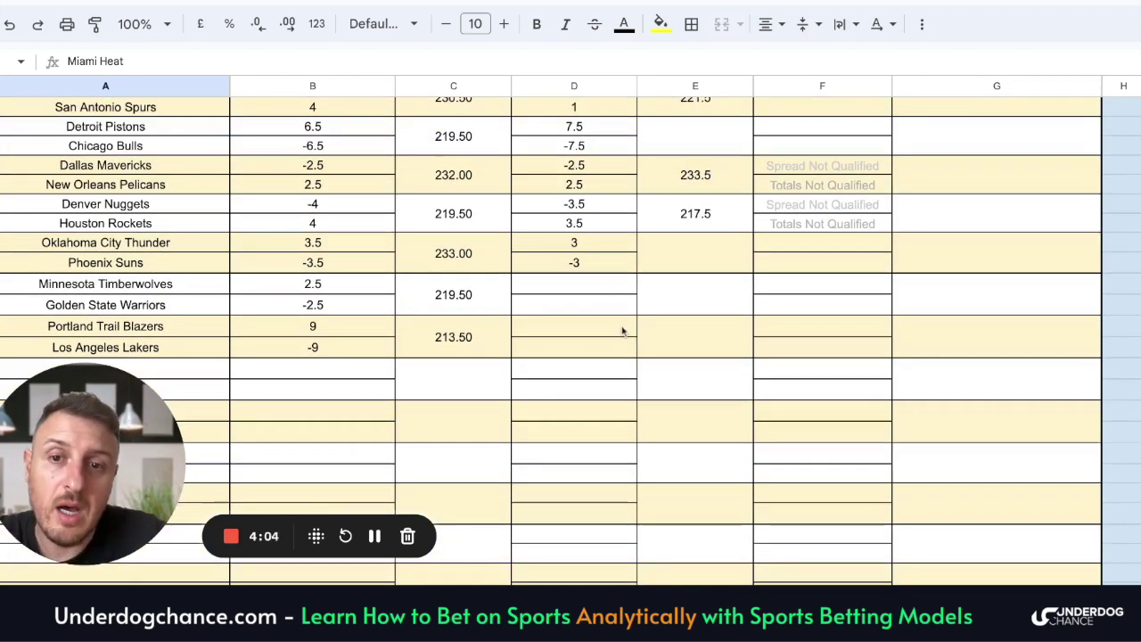
pyautogui.scroll(3, 622, 331)
pyautogui.scroll(2, 622, 308)
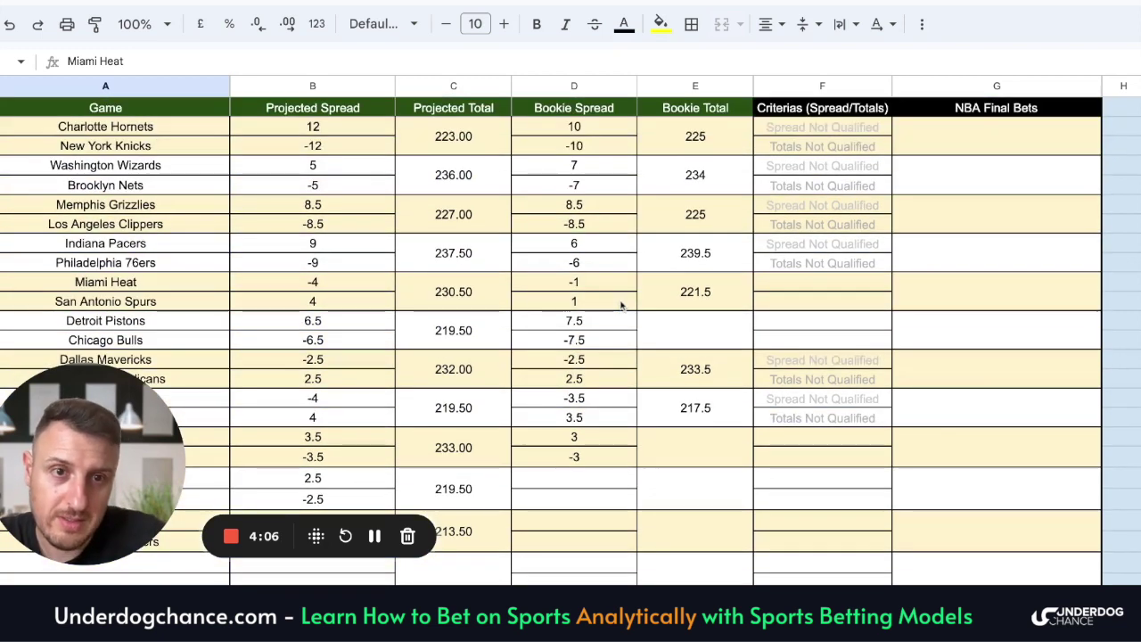
pyautogui.scroll(1, 623, 297)
pyautogui.scroll(2, 623, 297)
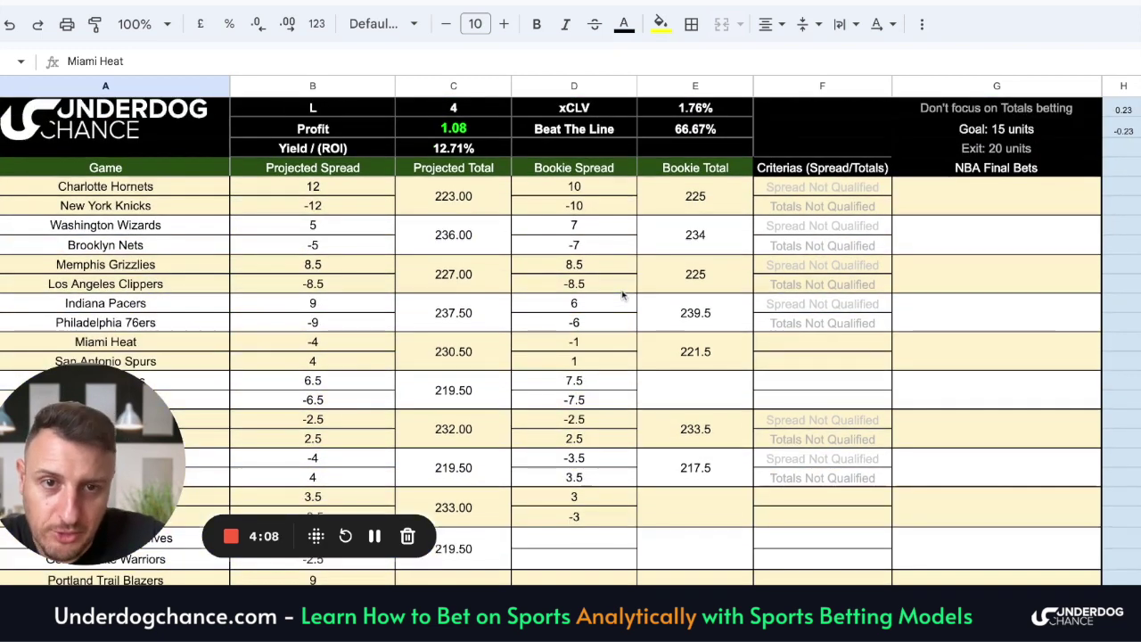
pyautogui.scroll(1, 624, 296)
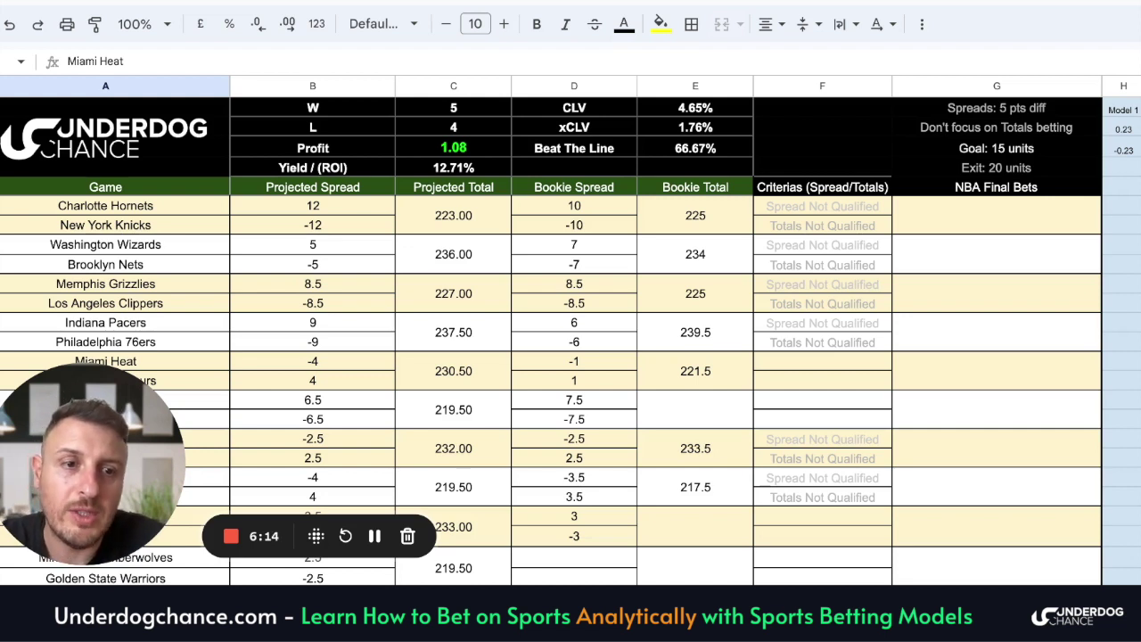
# Step: Change the exit limit in the betting notes above the NBA Final Bets header to "Exit: -20 units"
pyautogui.click(990, 168)
pyautogui.press('Escape')
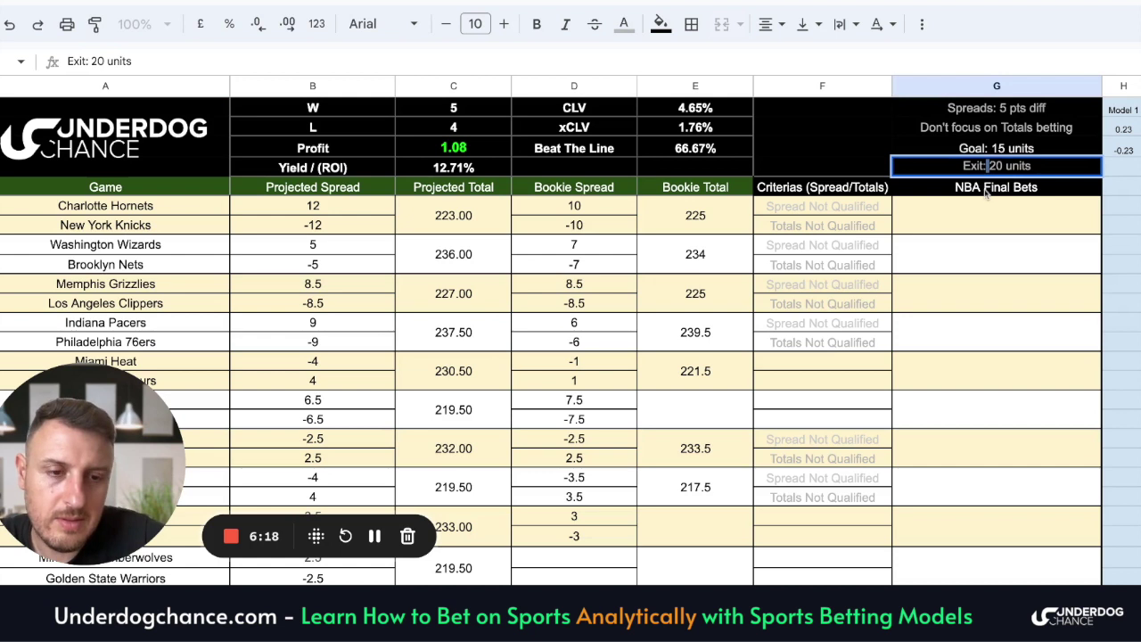
pyautogui.write('-')
pyautogui.click(985, 195)
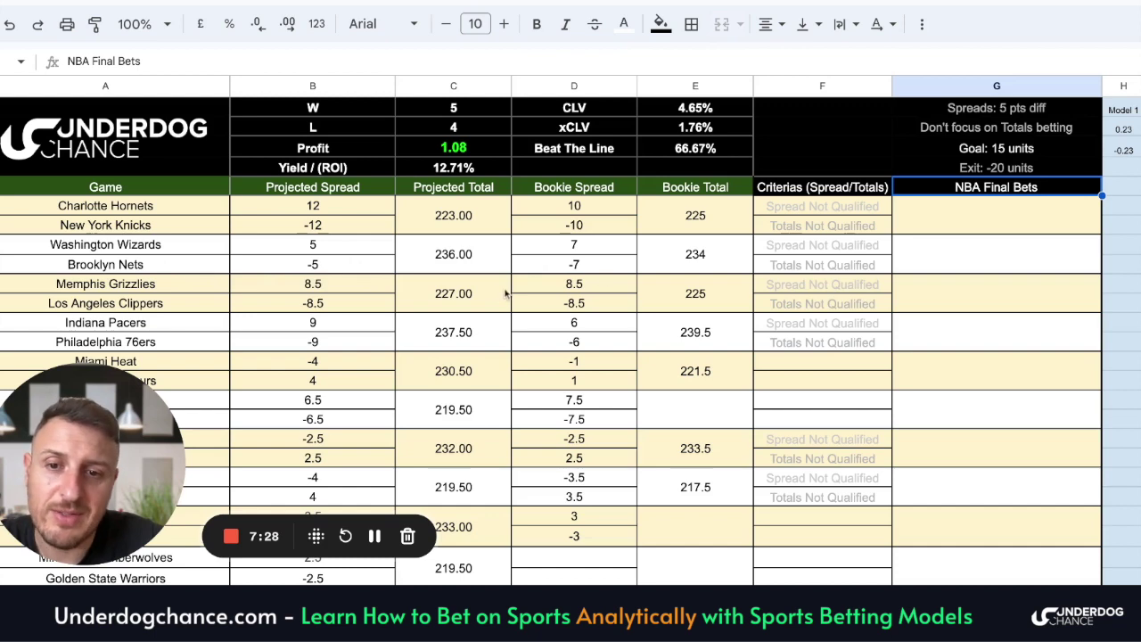
# Step: Compare the team entry block with the game list and examine the games that still lack bookie lines
pyautogui.scroll(-4, 392, 283)
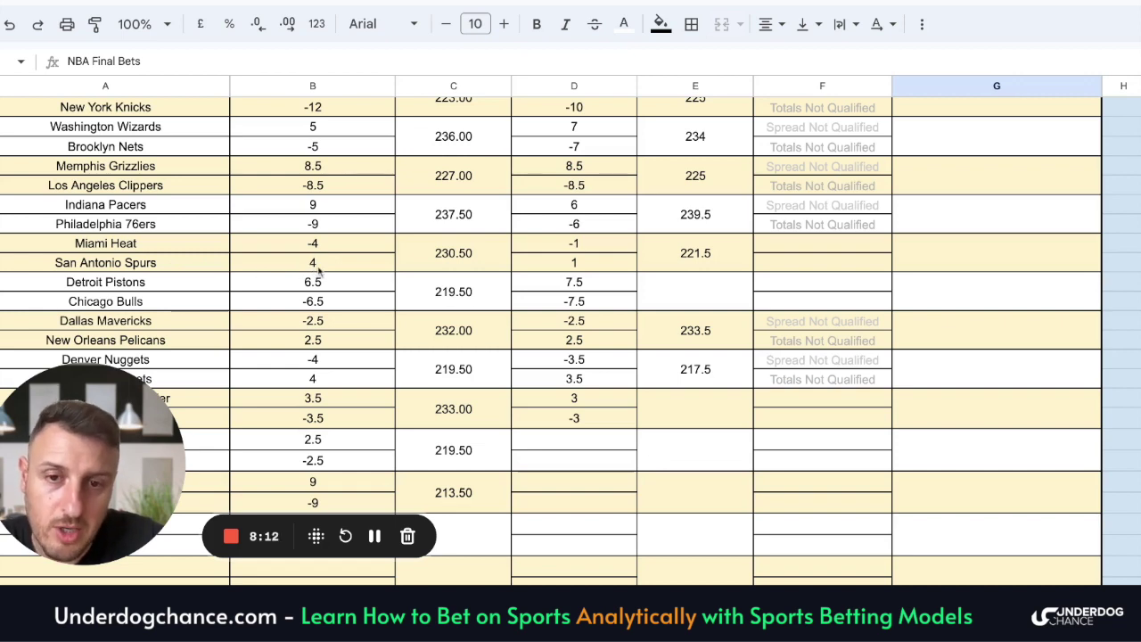
pyautogui.scroll(3, 318, 268)
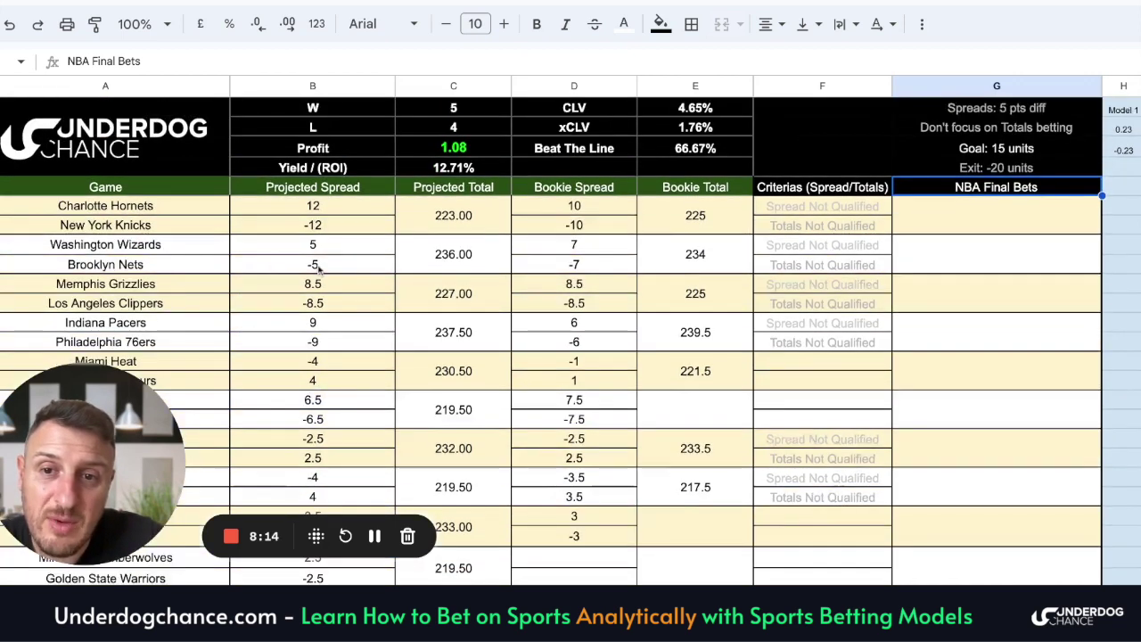
pyautogui.scroll(3, 318, 267)
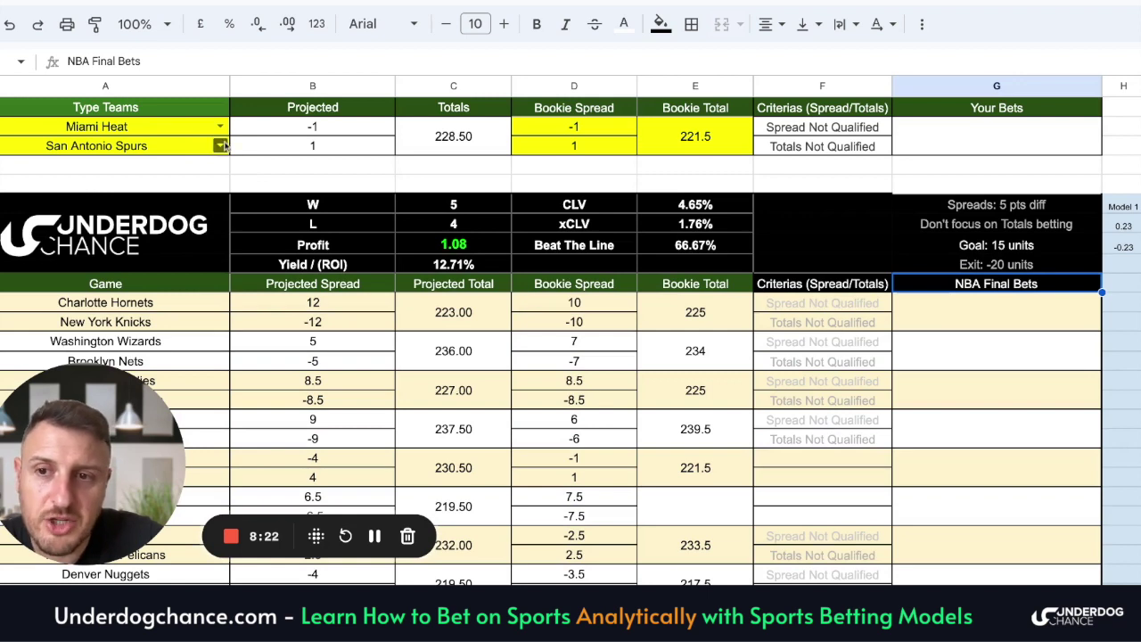
pyautogui.scroll(-5, 276, 176)
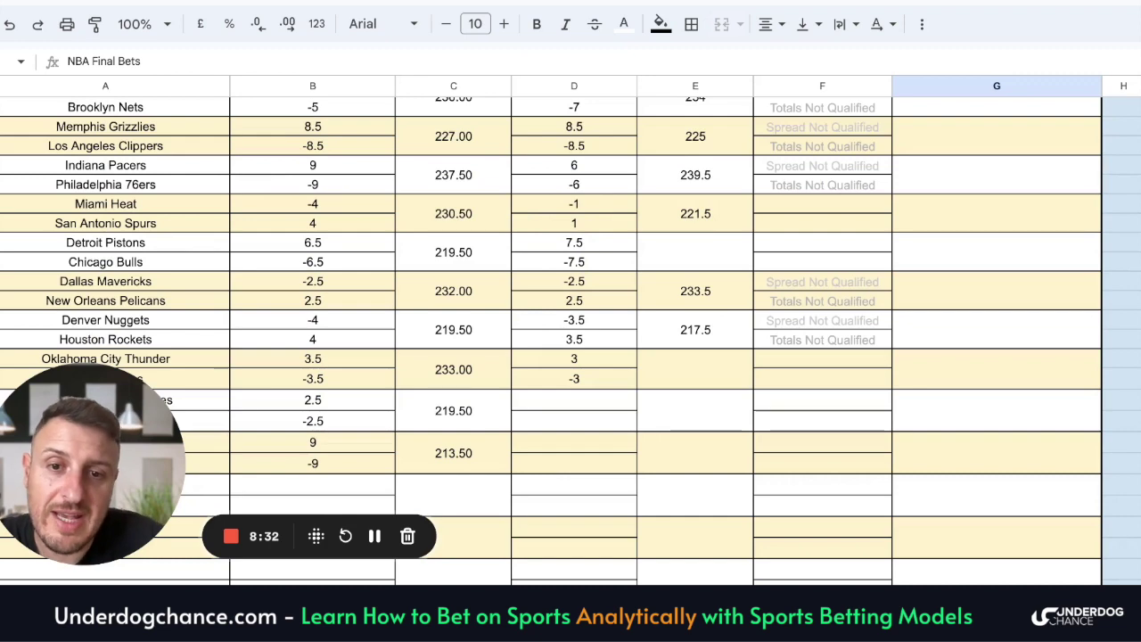
pyautogui.scroll(5, 311, 187)
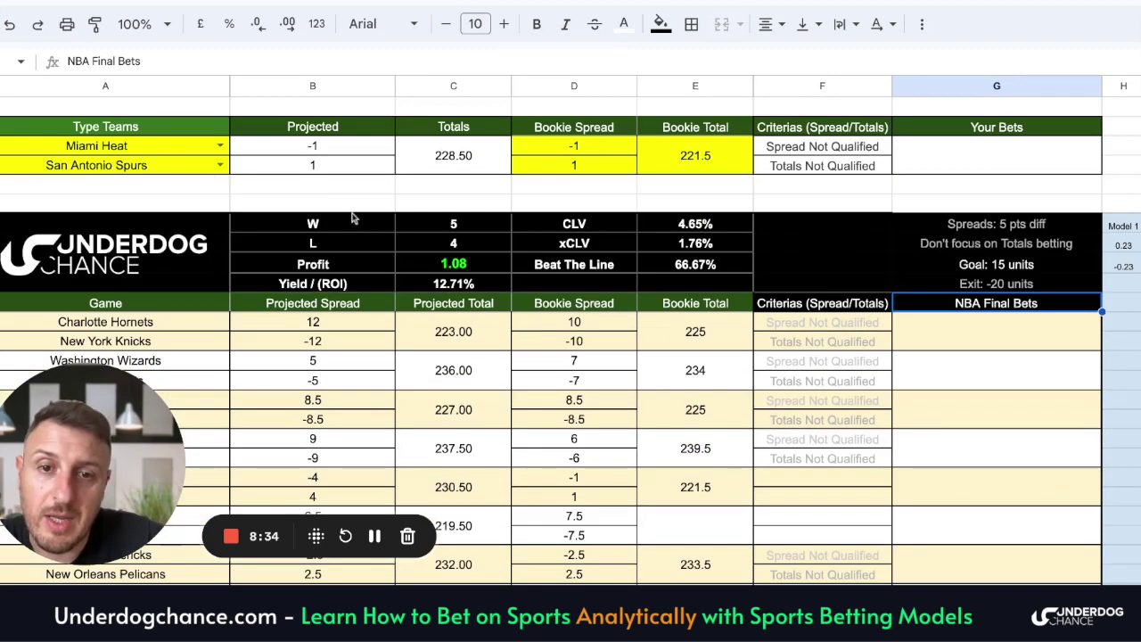
pyautogui.scroll(-5, 374, 203)
pyautogui.scroll(-1, 398, 189)
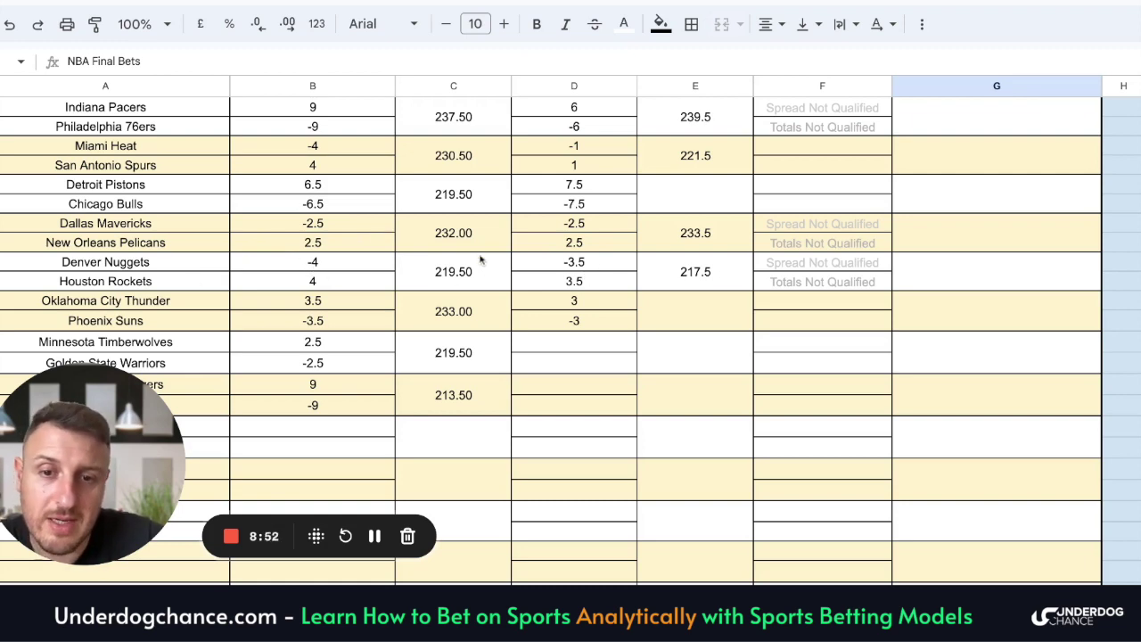
pyautogui.scroll(-2, 328, 232)
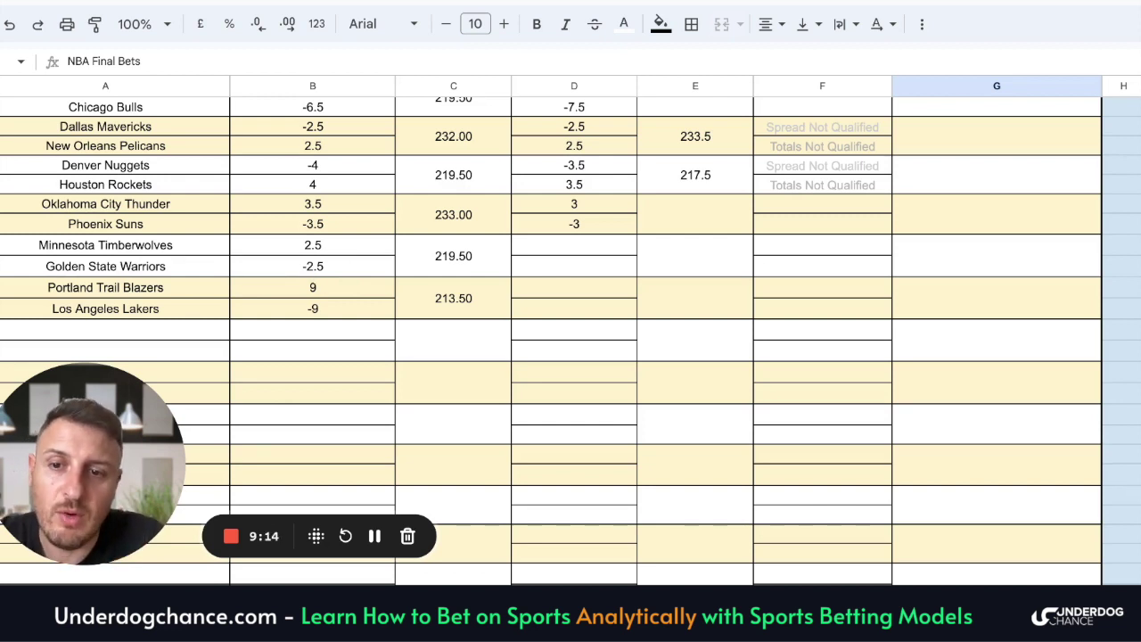
# Step: Copy the Minnesota Timberwolves and Golden State Warriors names from the game list into the calculator's team cells with Paste special
pyautogui.moveTo(169, 253)
pyautogui.mouseDown()
pyautogui.moveTo(169, 280)
pyautogui.moveTo(174, 261)
pyautogui.mouseUp()
pyautogui.rightClick(174, 261)
pyautogui.click(227, 122)
pyautogui.scroll(5, 160, 179)
pyautogui.rightClick(116, 145)
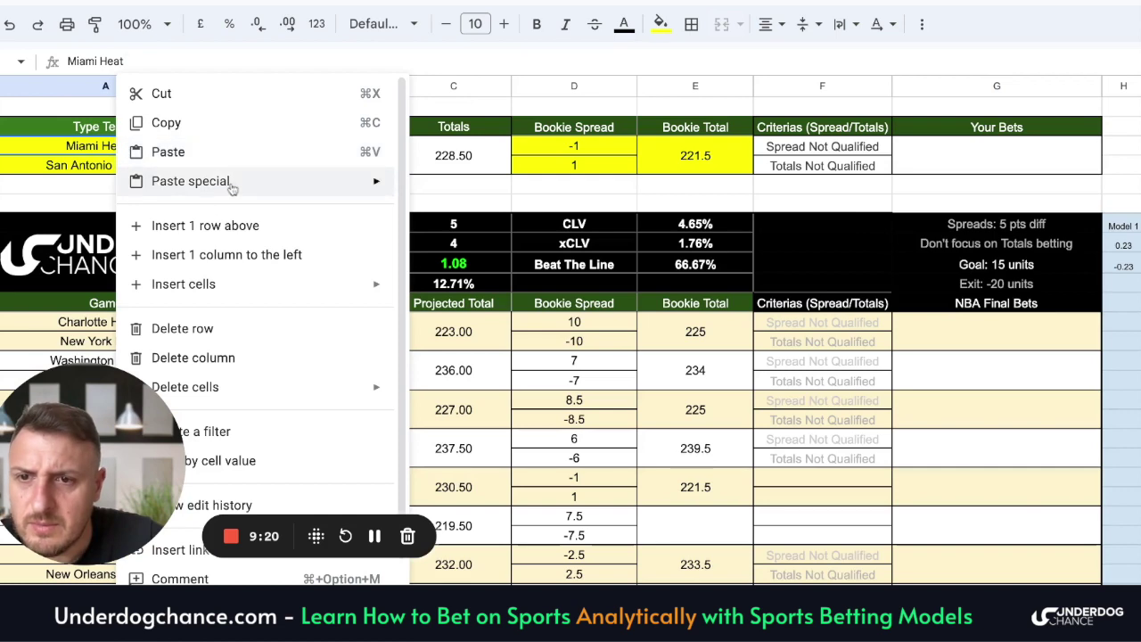
pyautogui.moveTo(191, 181)
pyautogui.click(549, 189)
pyautogui.scroll(-5, 392, 214)
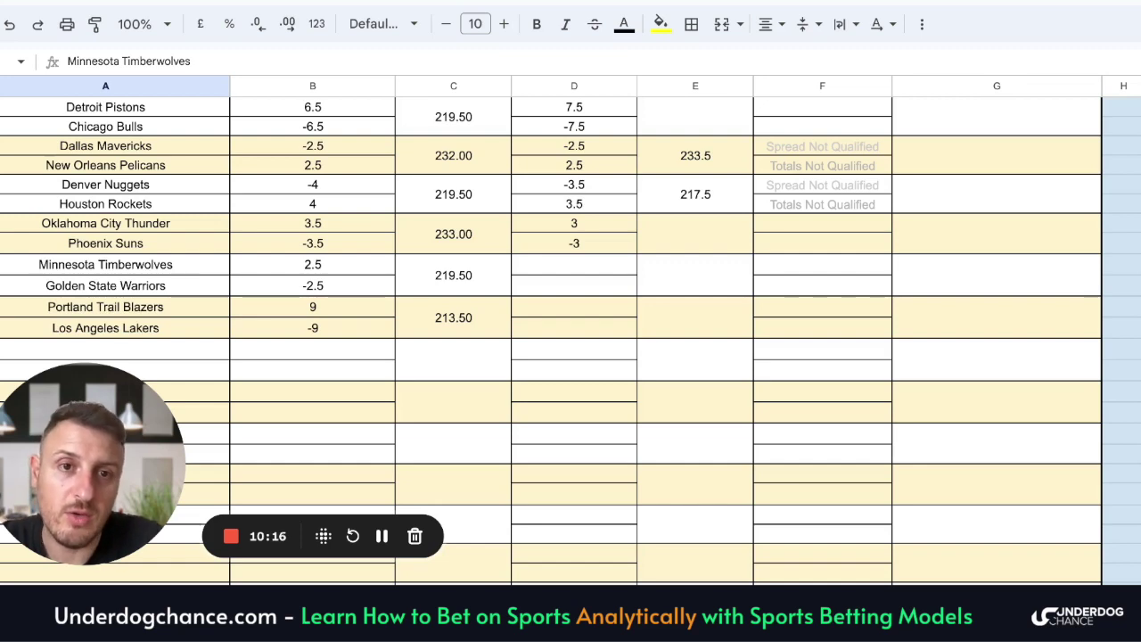
pyautogui.scroll(5, 469, 318)
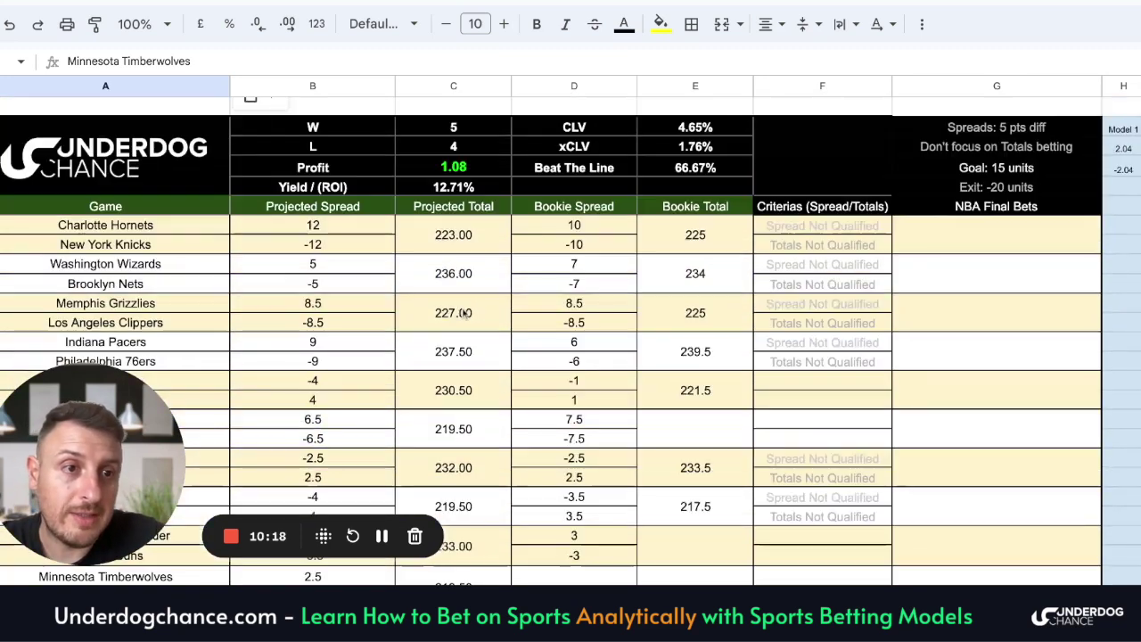
pyautogui.scroll(-1, 464, 307)
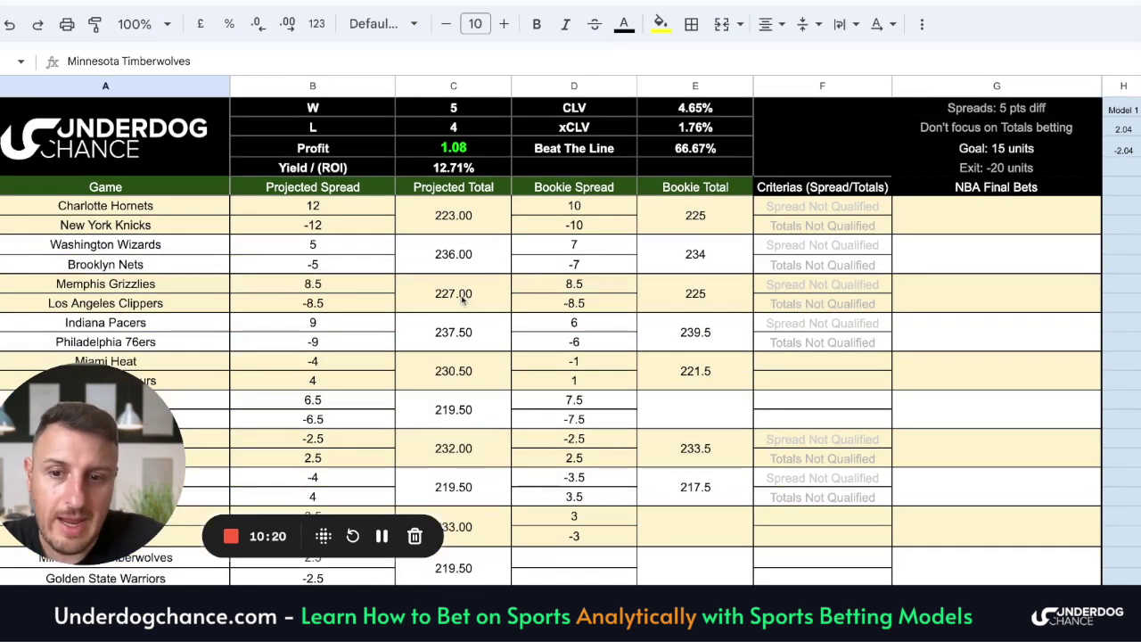